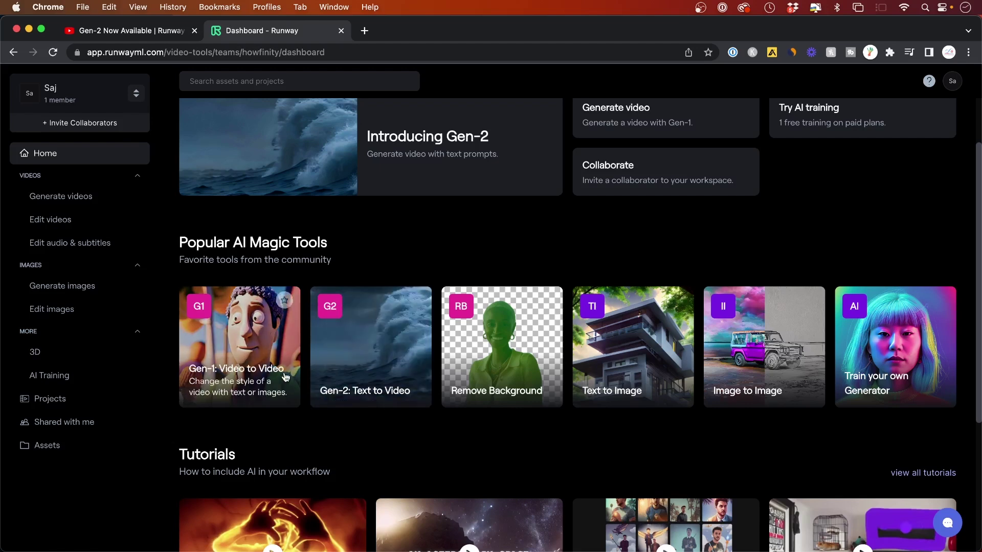
Open the video tool and type the prompt 'approaching earth, cinematic, filmic,'.
left_click(286, 377)
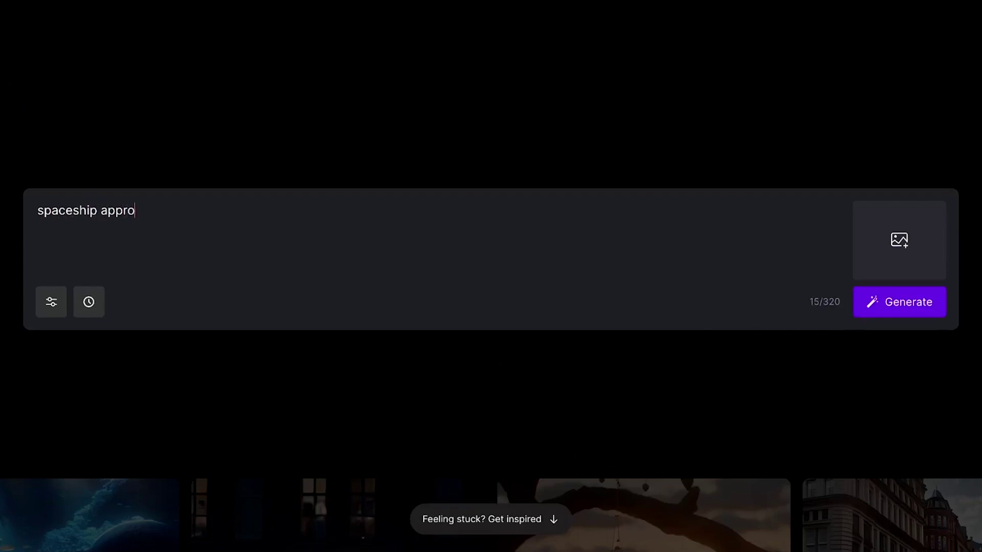
type(", cinematic, filmic,")
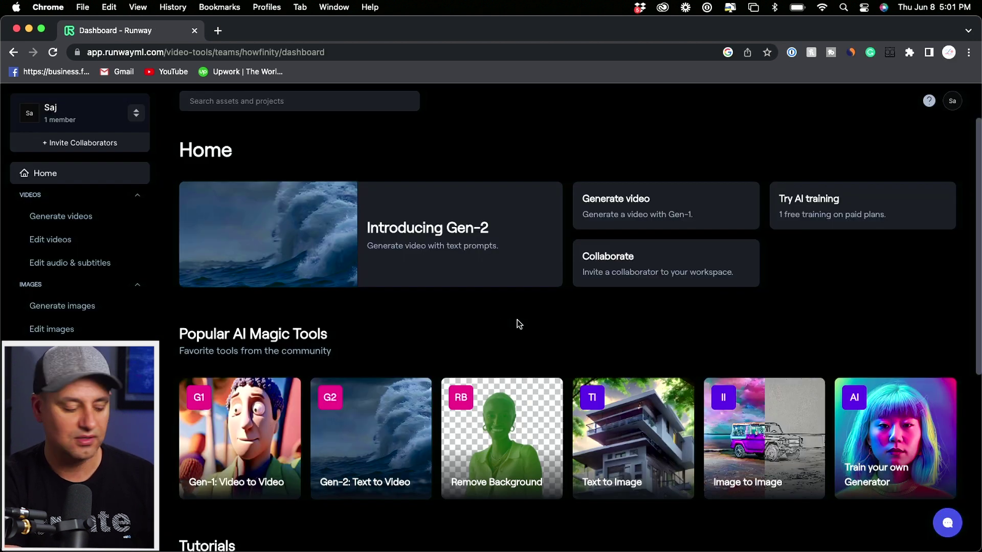
Scroll the dashboard to Popular AI Magic Tools and open the Gen-2: Text to Video card.
scroll(519, 324, "down", 3)
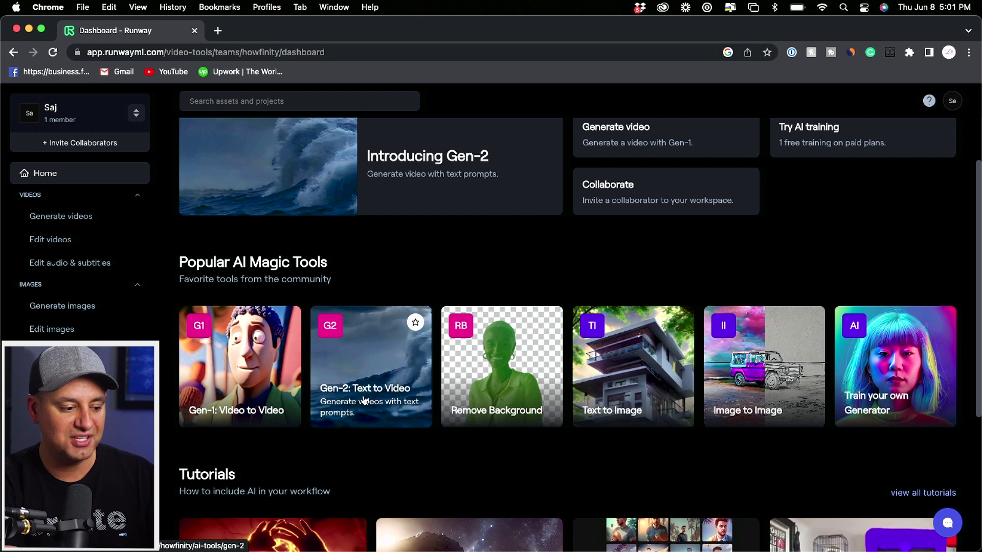
left_click(376, 368)
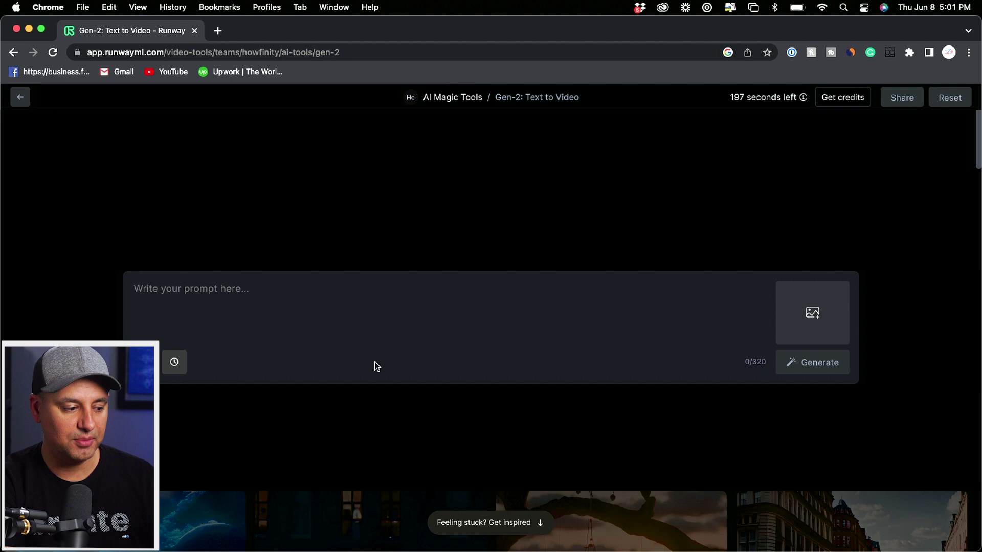
Paste 'empty downtown street' as the prompt and enable Remove watermark in the generation settings.
left_click(277, 305)
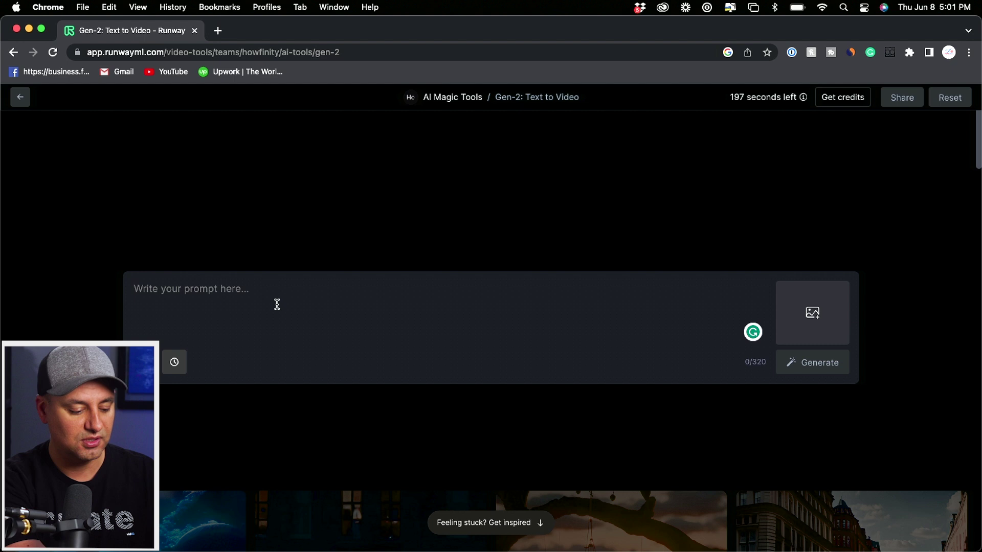
type("empty downtown street")
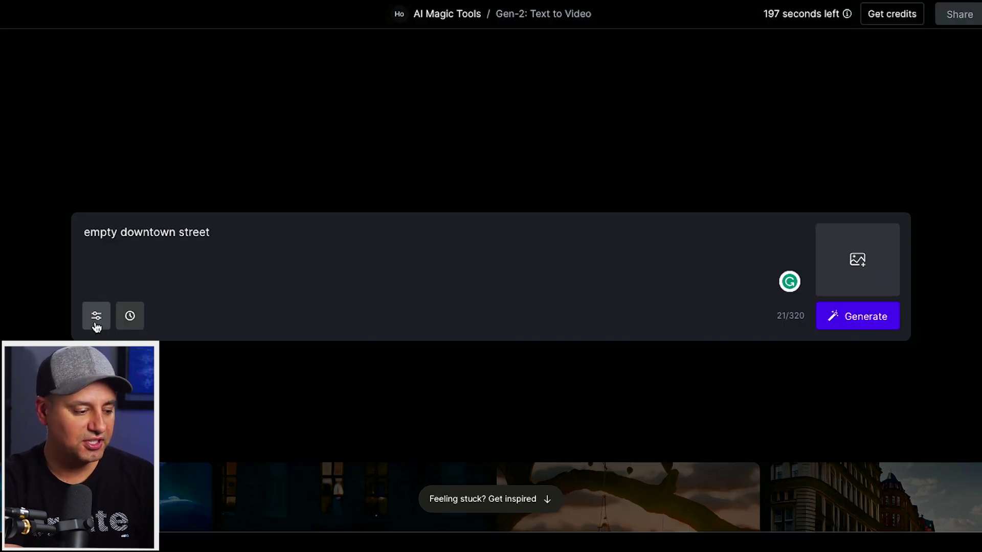
left_click(145, 363)
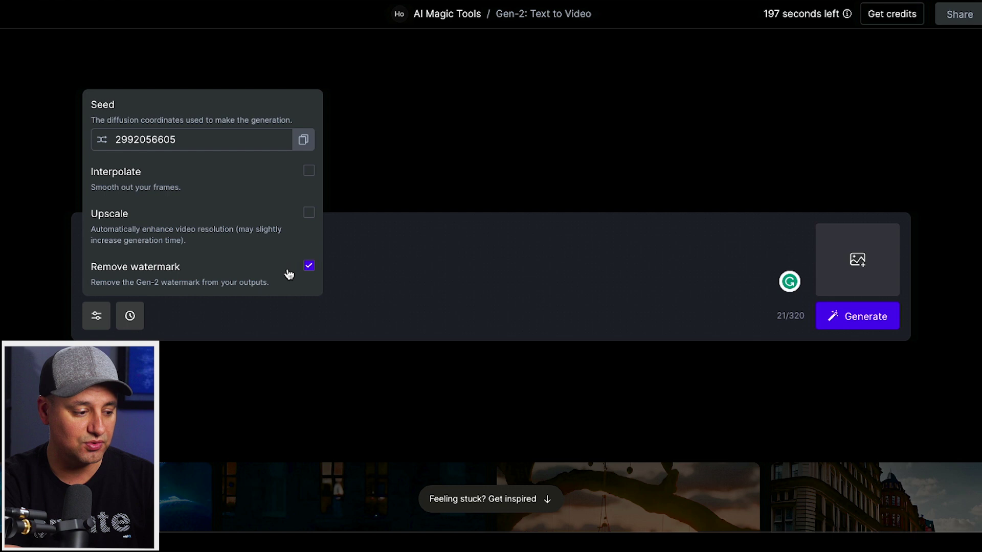
left_click(132, 318)
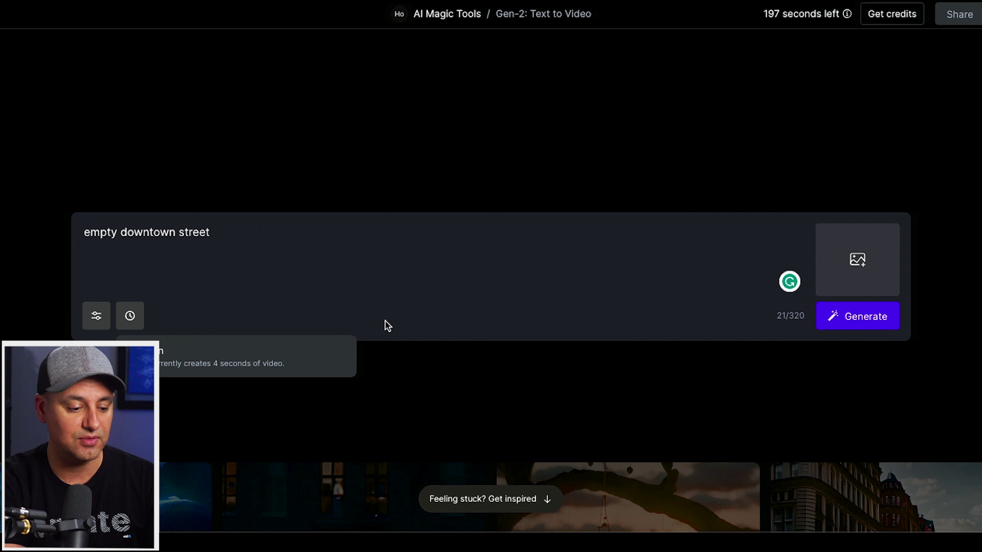
Generate a 4-second Gen-2 clip from the 'empty downtown street' prompt.
left_click(860, 327)
mouse_move(775, 26)
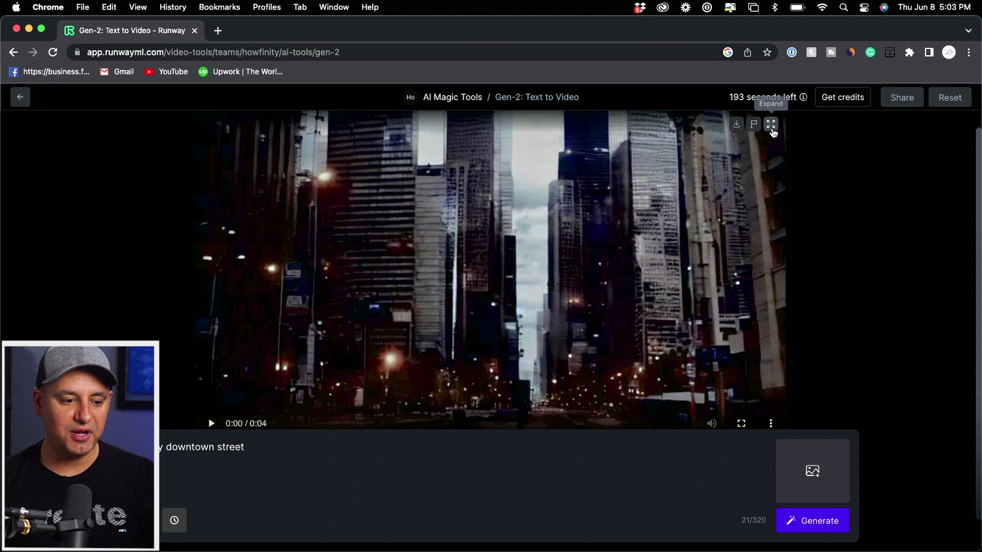
Play the downtown street clip full screen, exit full screen, then download it.
double_click(772, 127)
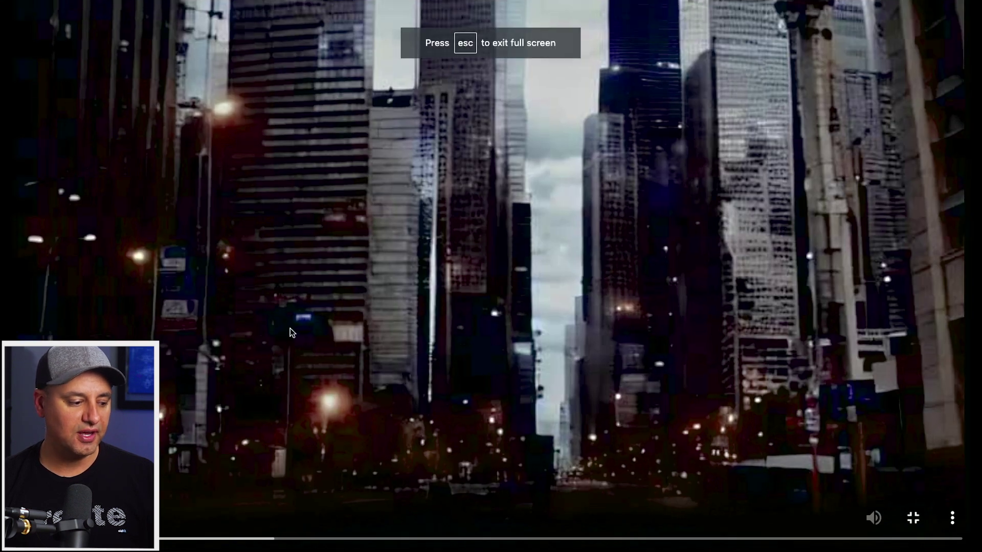
key("space")
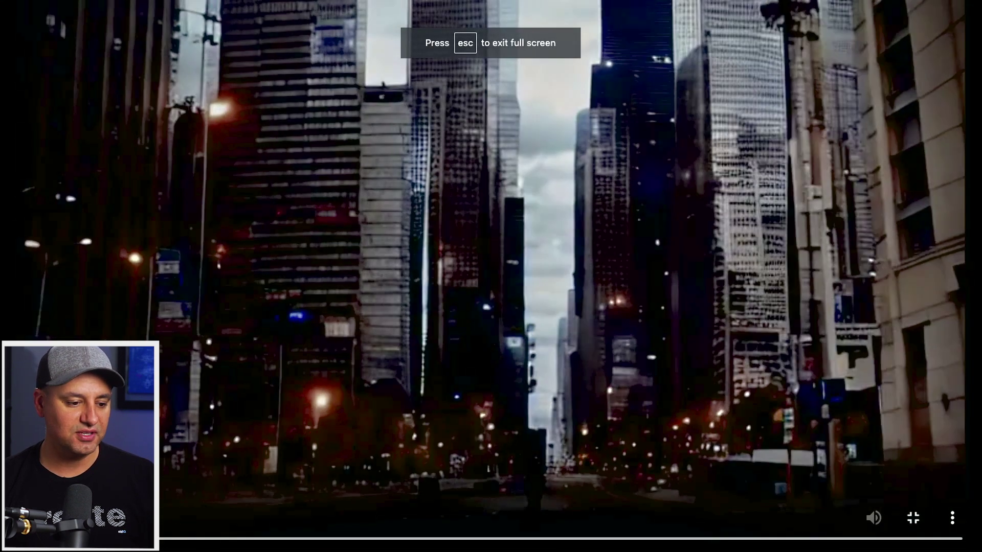
key("Escape")
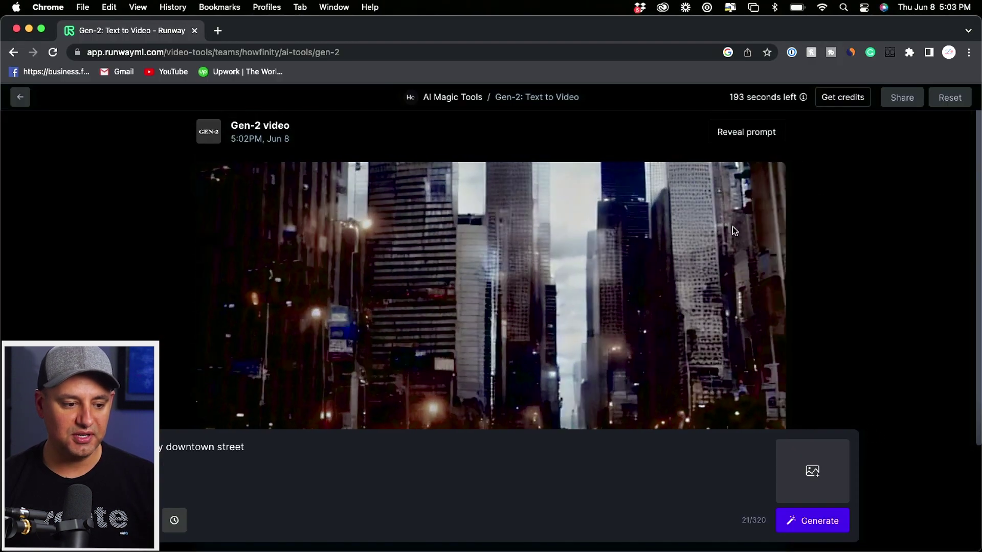
mouse_move(724, 238)
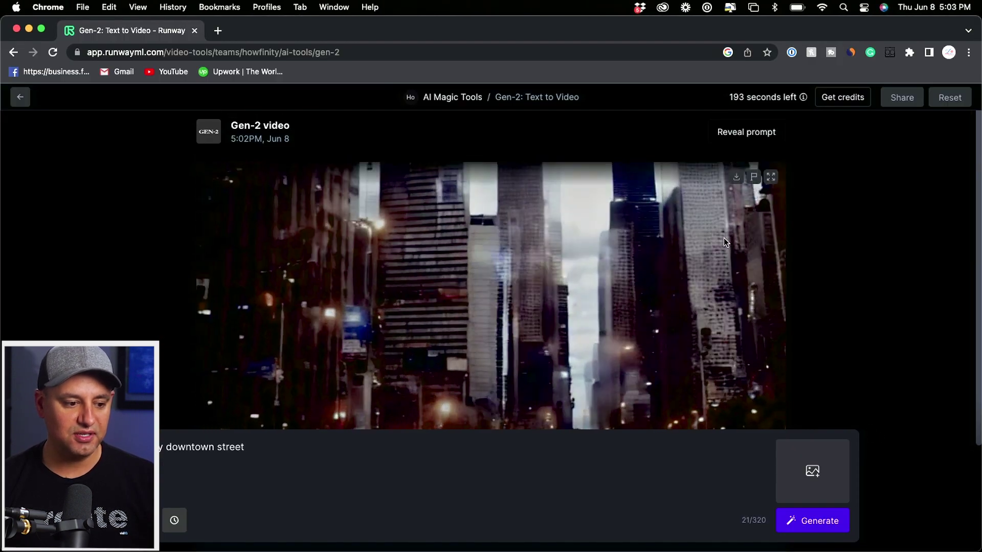
left_click(737, 178)
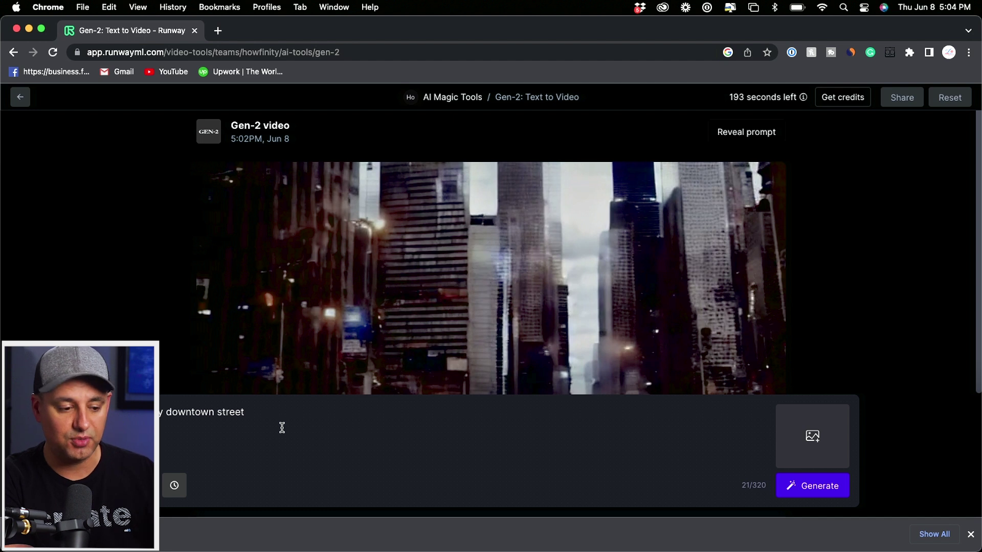
Start a new prompt with the astronaut image, paste 'astronaut in space', and generate the clip.
left_click(20, 98)
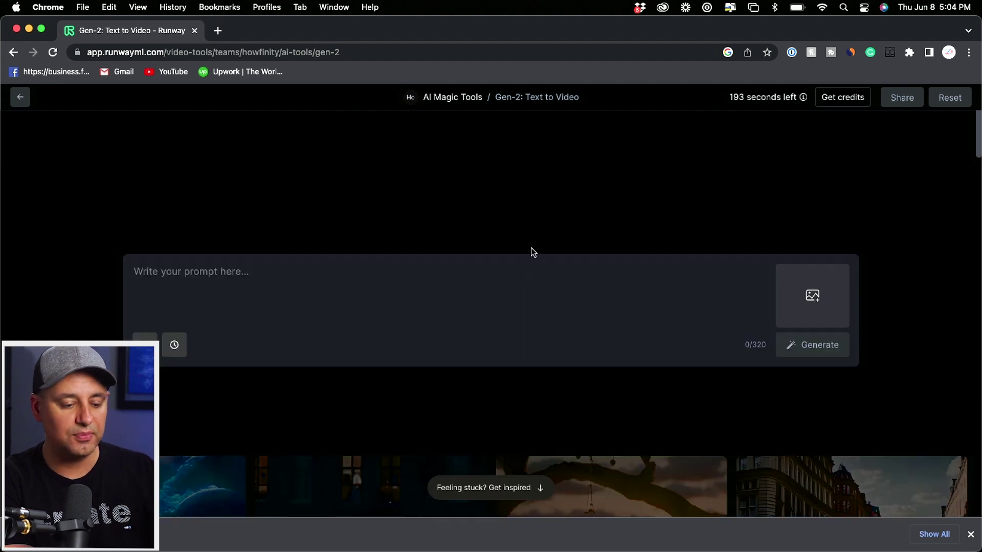
left_click(811, 304)
left_click(281, 282)
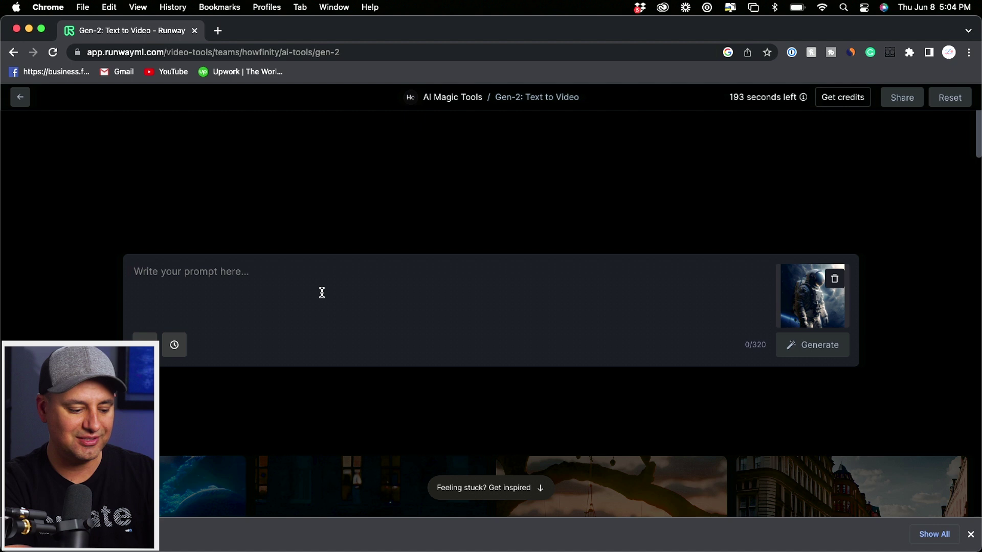
type("astronaut in space")
left_click(811, 346)
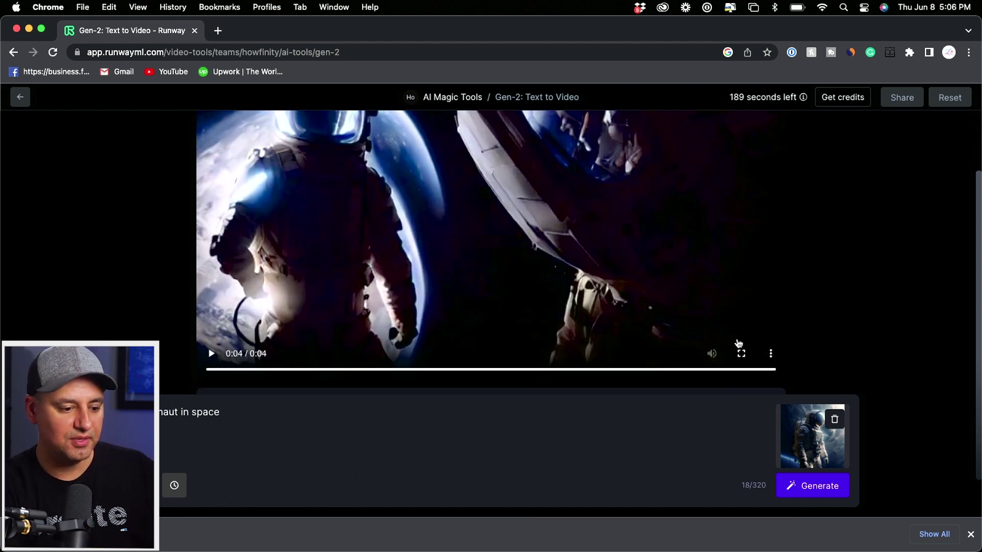
Watch the astronaut clip full screen, exit, and scroll down to the example gallery.
left_click(741, 358)
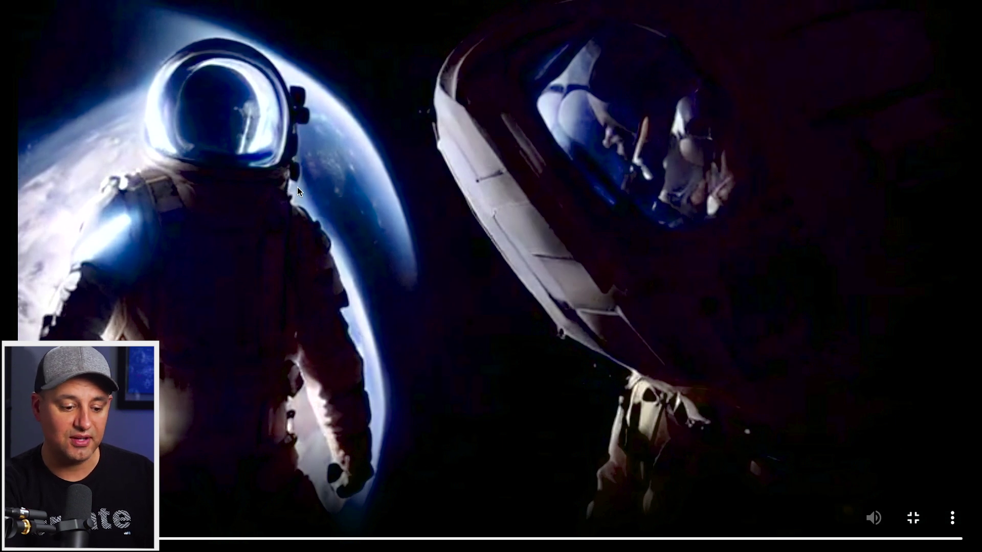
key("Escape")
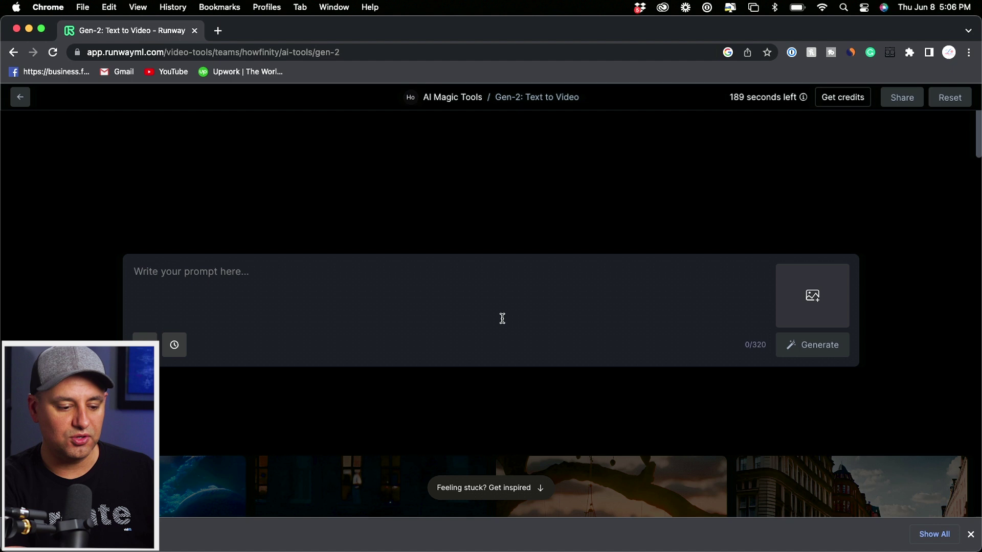
scroll(502, 318, "down", 5)
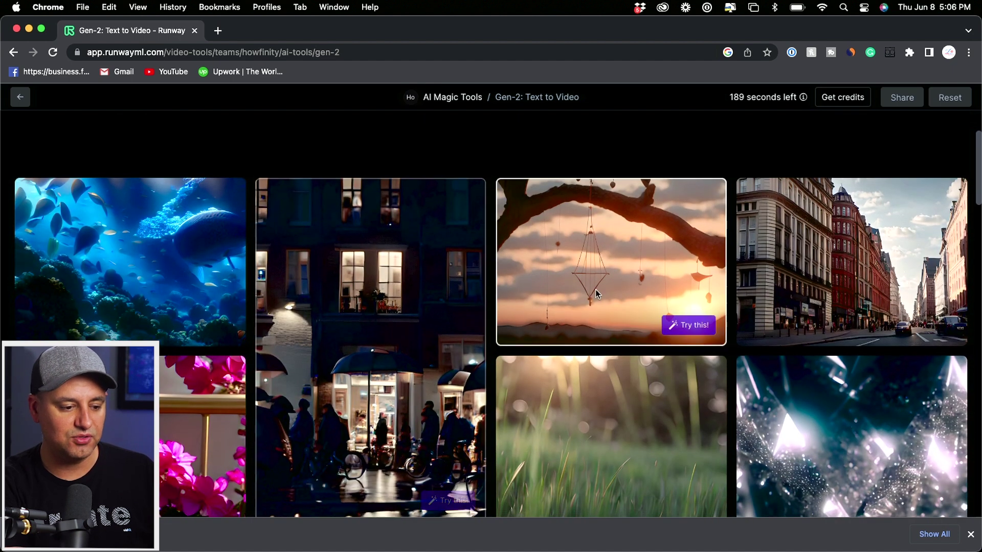
Load the underwater example's prompt, then replace it with the futuristic utopia example's prompt.
scroll(604, 358, "down", 1)
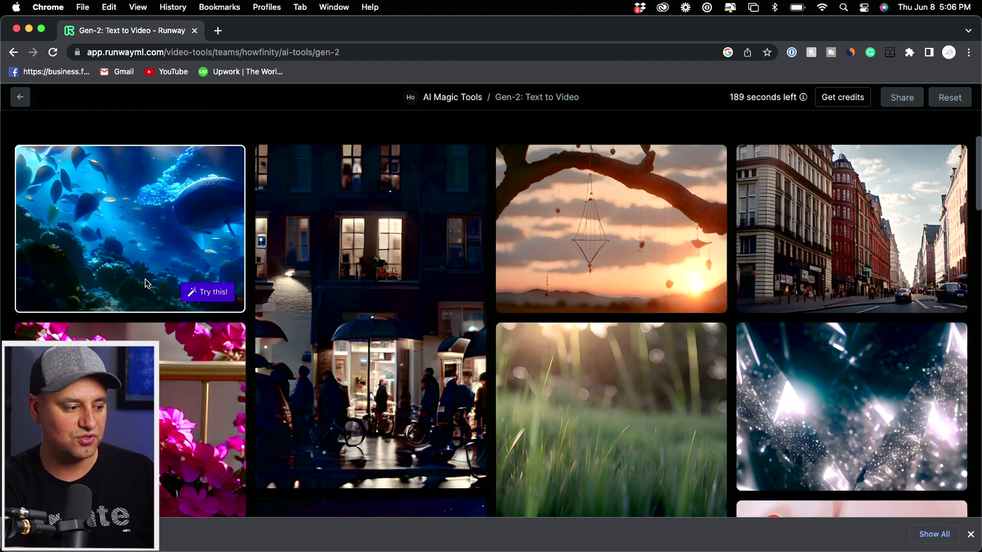
left_click(202, 293)
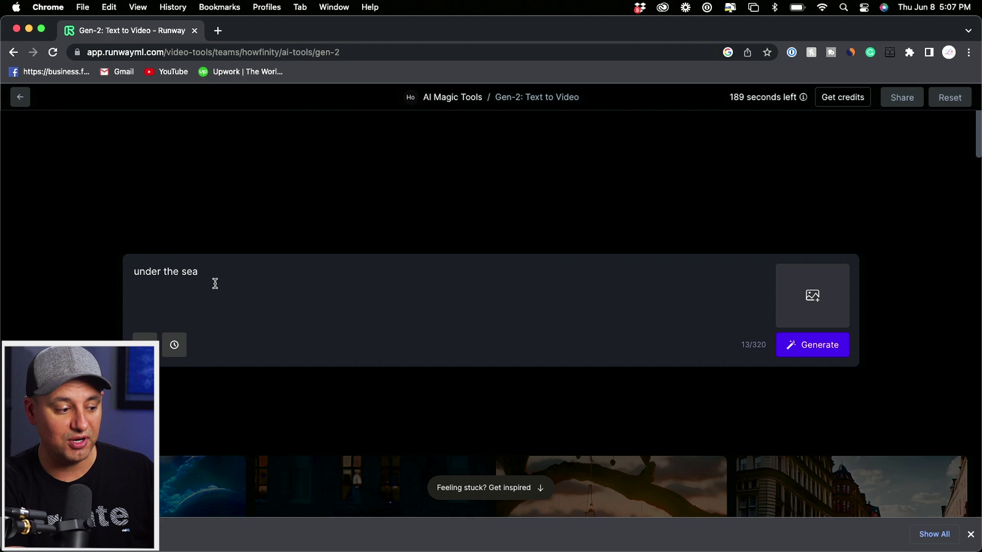
scroll(598, 262, "down", 10)
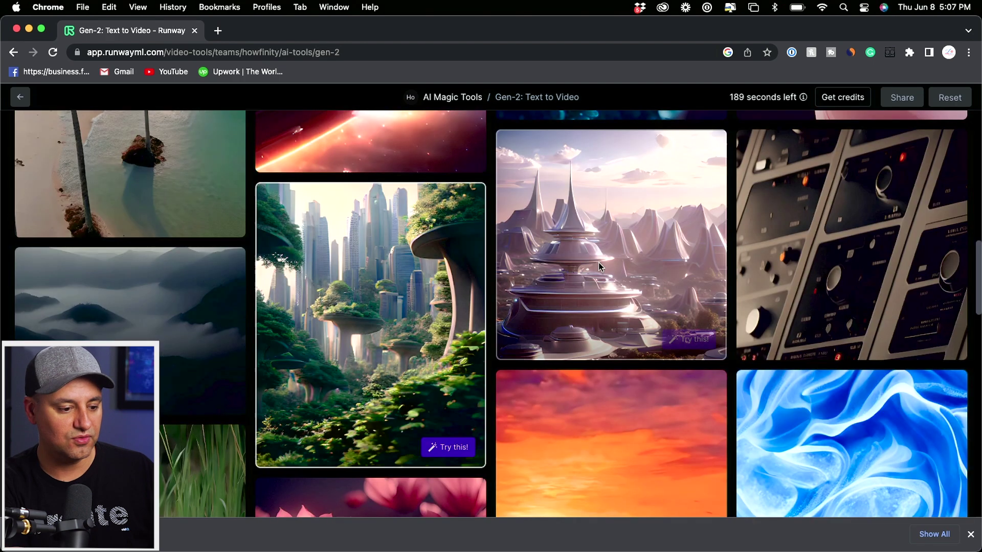
scroll(680, 340, "up", 5)
left_click(680, 340)
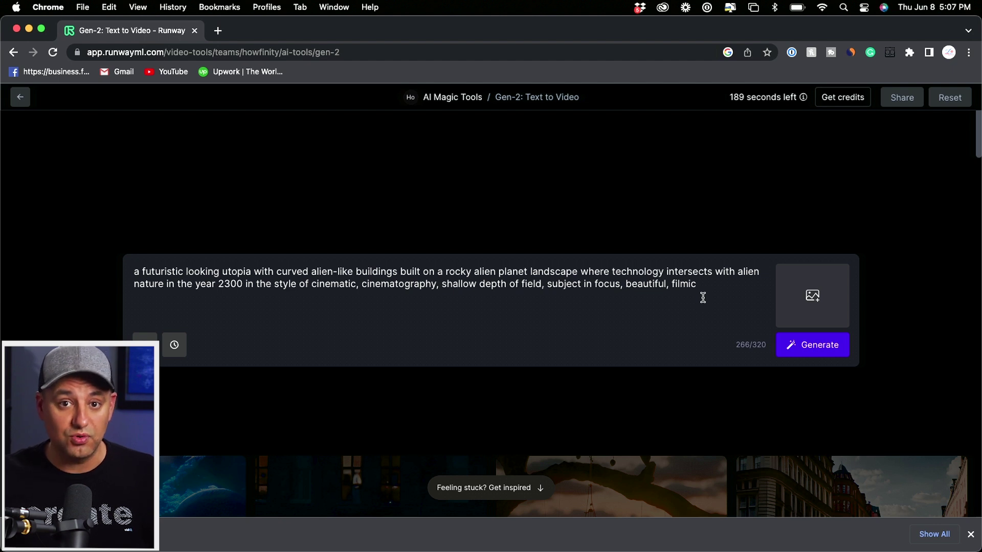
Generate a Gen-2 video from the futuristic alien-utopia prompt.
left_click(824, 345)
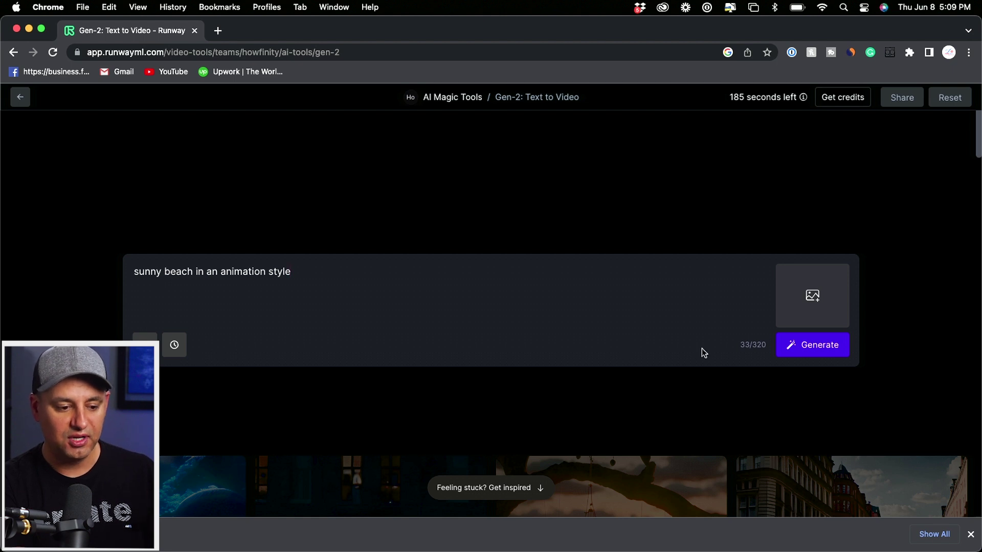
Generate the 'sunny beach in an animation style' clip and play it full screen.
left_click(829, 353)
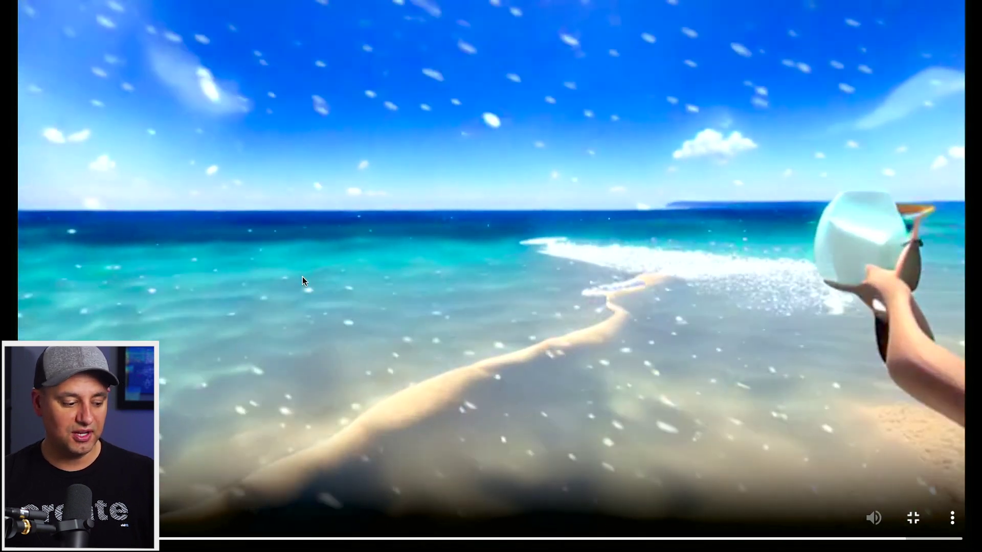
Exit the beach clip's full-screen view, reveal its prompt, and go back to the Runway dashboard.
key("Escape")
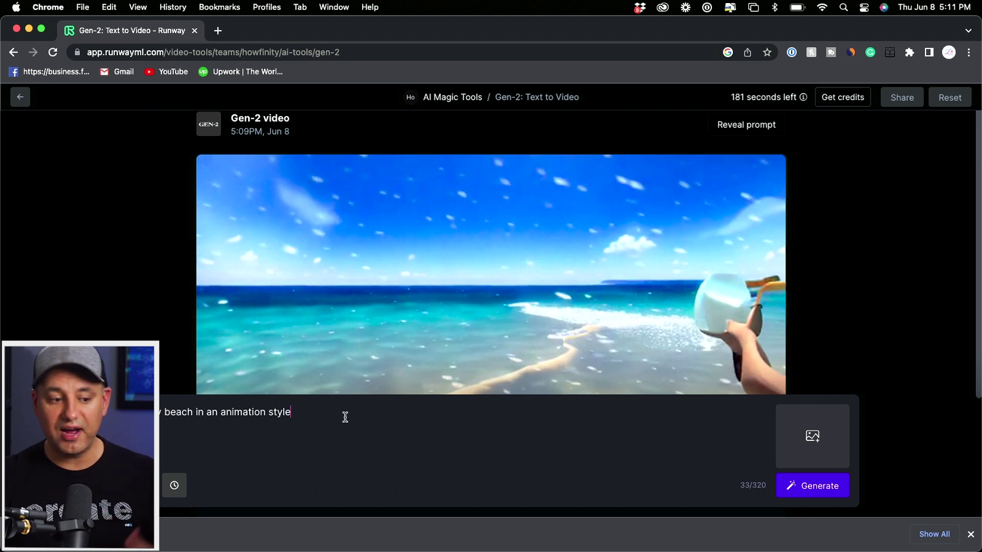
left_click(752, 129)
scroll(684, 228, "down", 5)
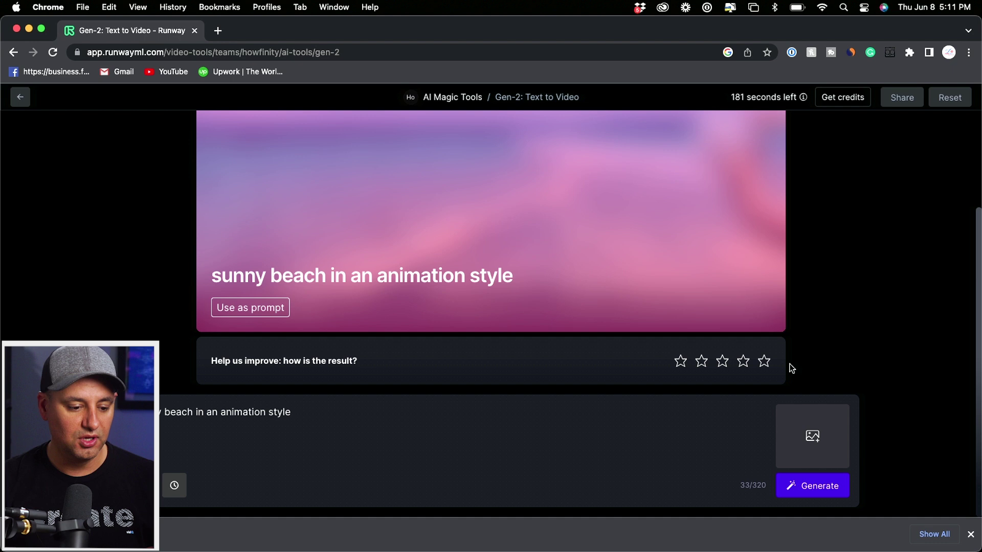
key("super+bracketleft")
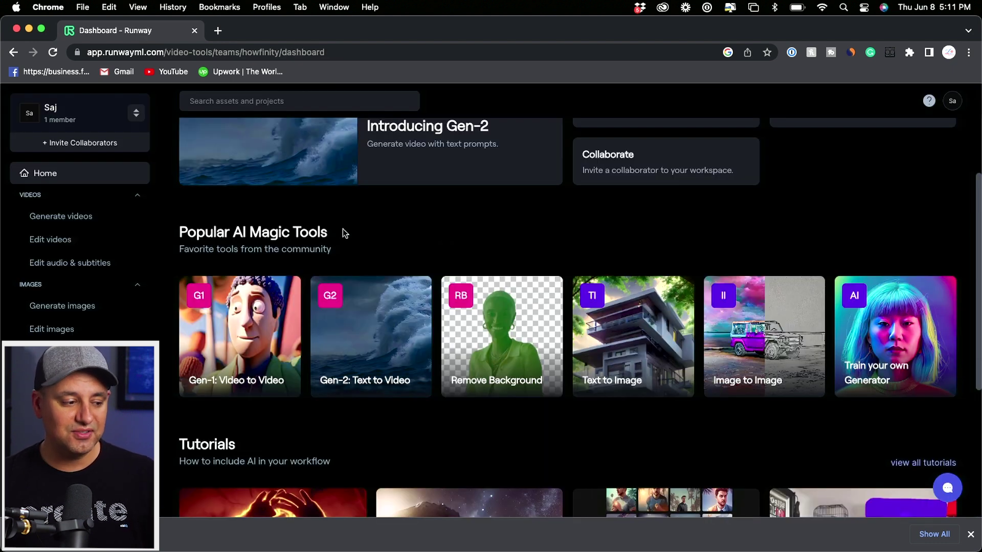
scroll(410, 251, "down", 1)
scroll(434, 259, "up", 1)
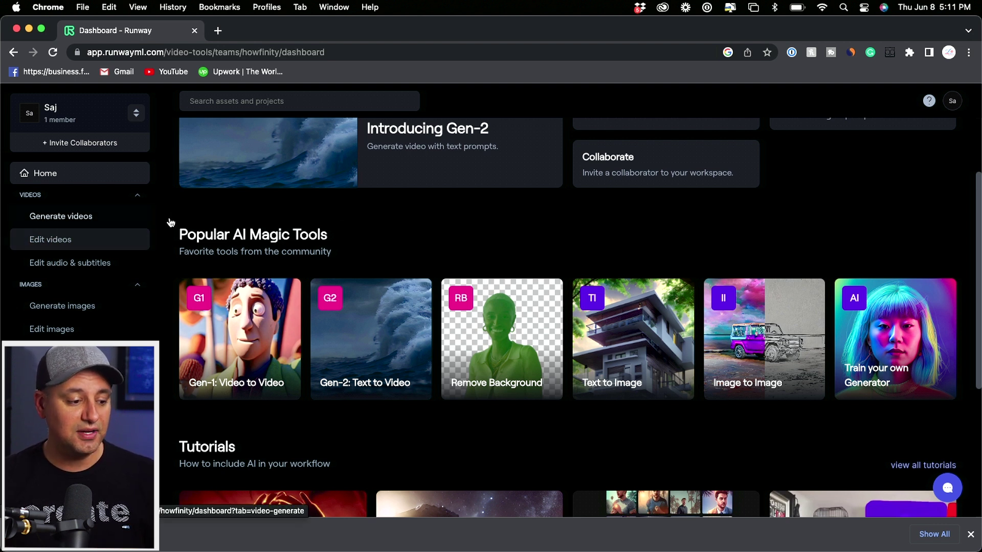
scroll(411, 242, "up", 3)
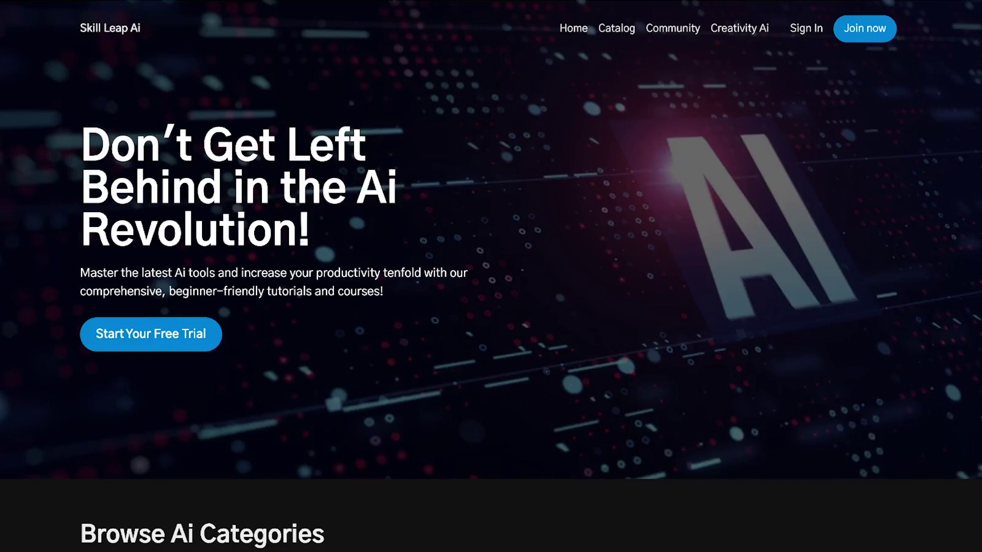
Scroll down the Ultimate Guide to Generative Ai collection to its Section 2 Prompt Engineering lessons.
scroll(491, 276, "down", 8)
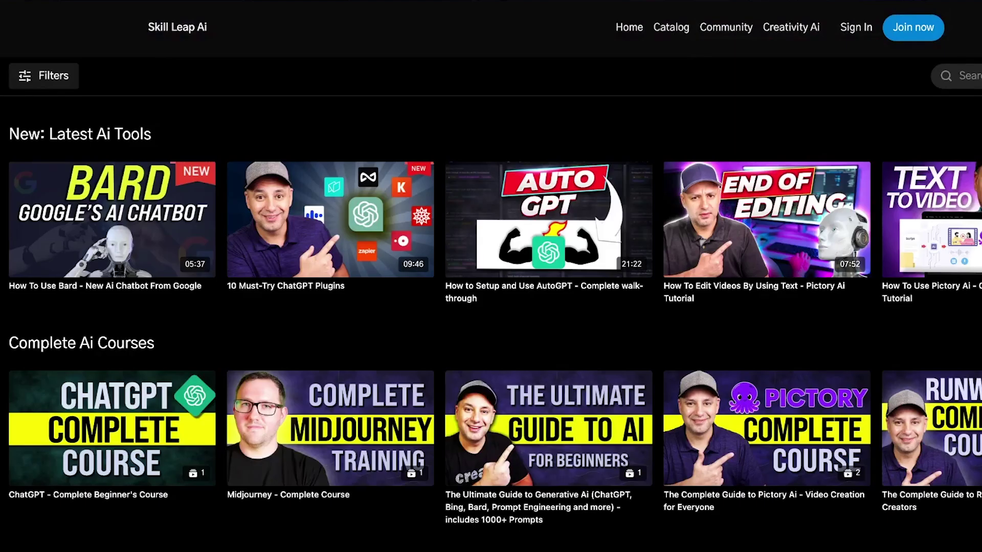
scroll(491, 276, "down", 2)
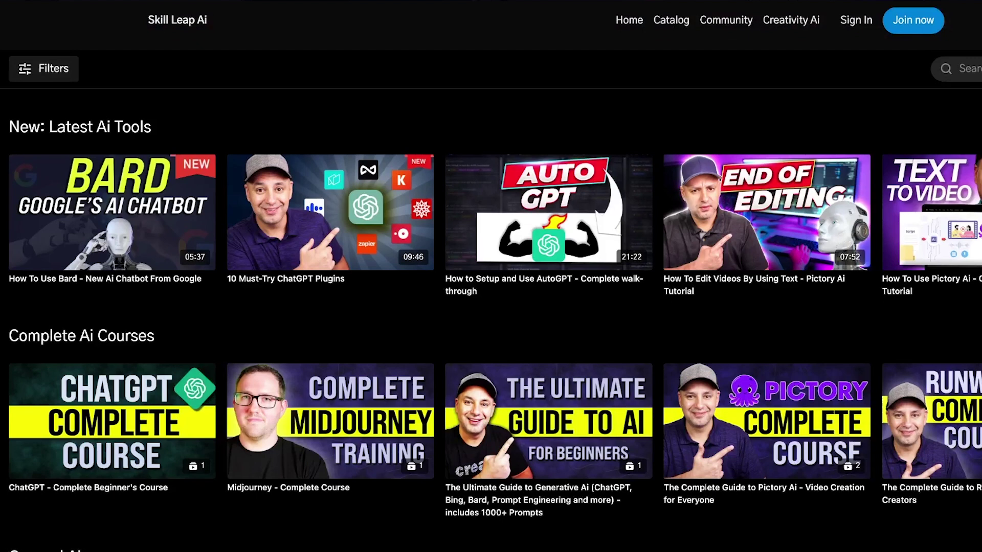
scroll(220, 242, "down", 4)
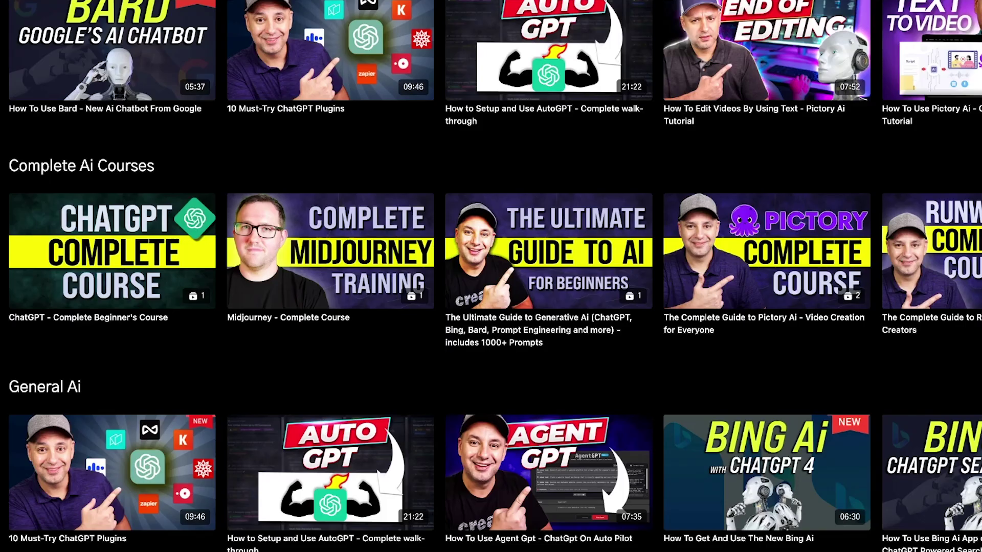
scroll(491, 276, "down", 5)
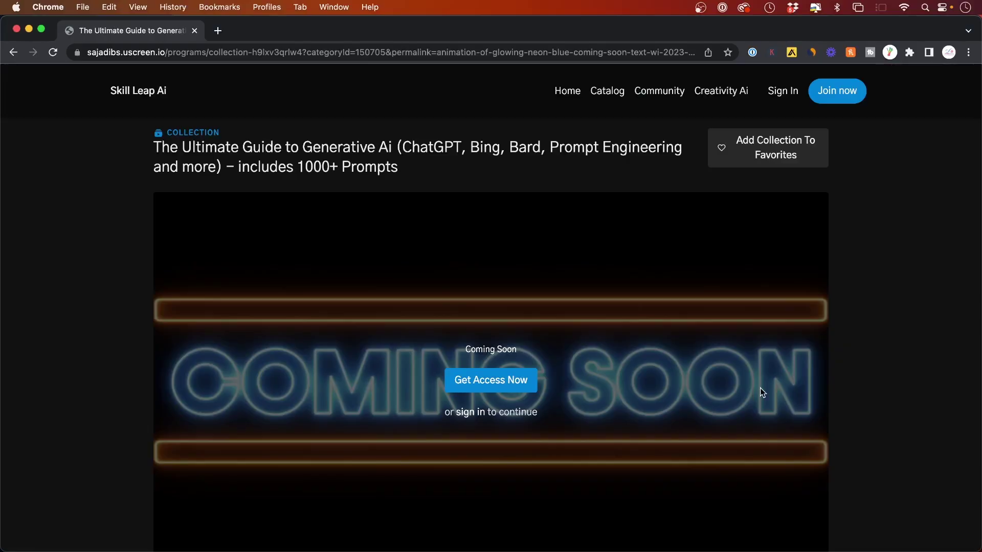
scroll(761, 391, "down", 10)
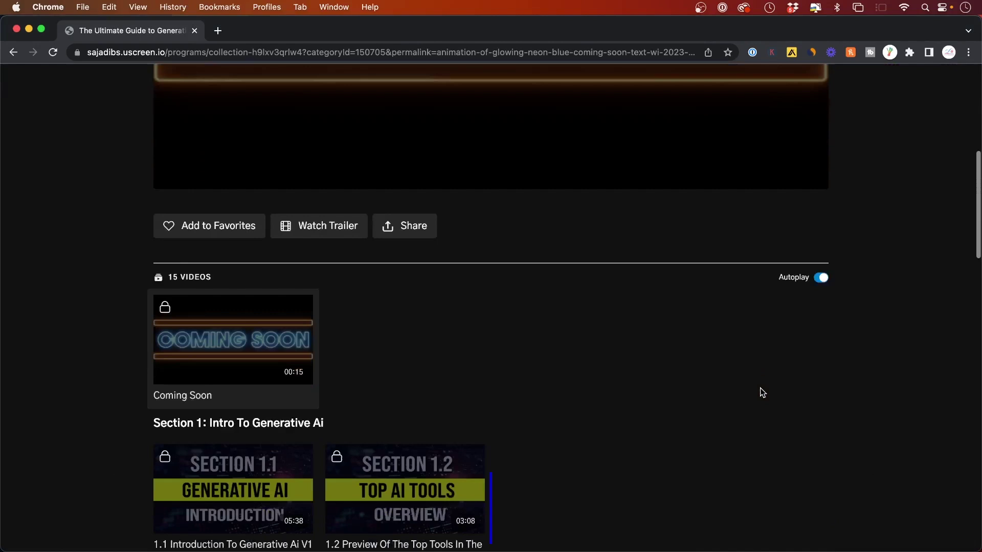
scroll(760, 393, "down", 5)
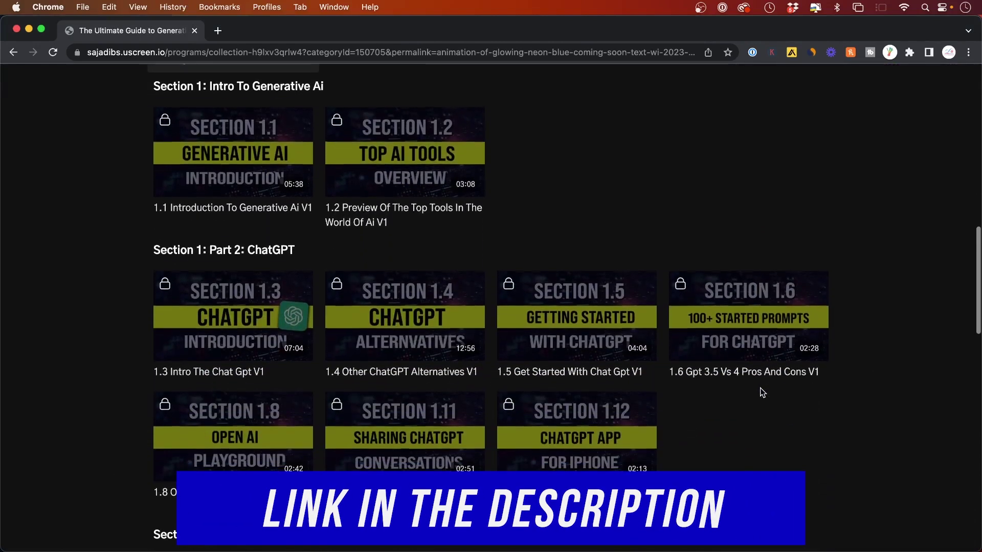
scroll(760, 392, "down", 5)
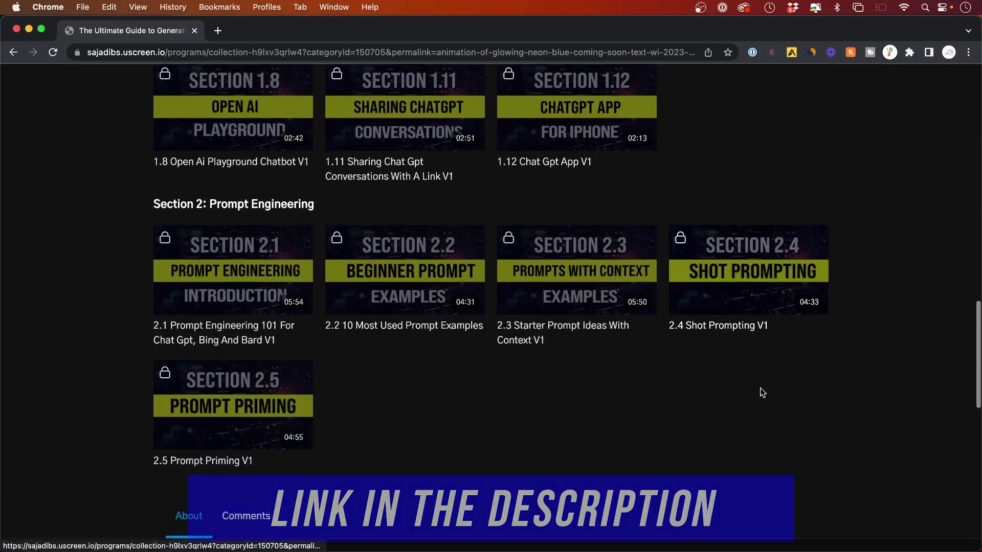